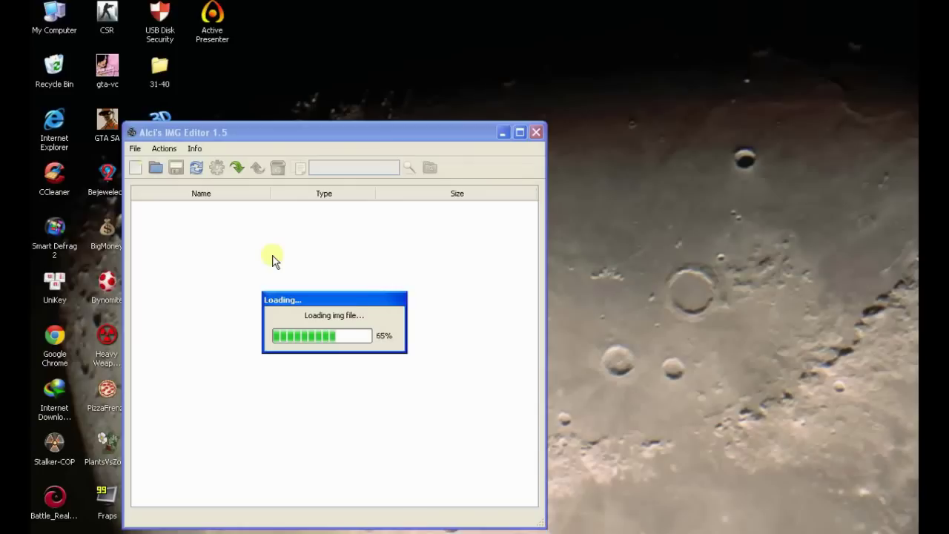
Step: Find lapd1.dff in the gta3.img archive and export it to the Desktop
left_click(363, 167)
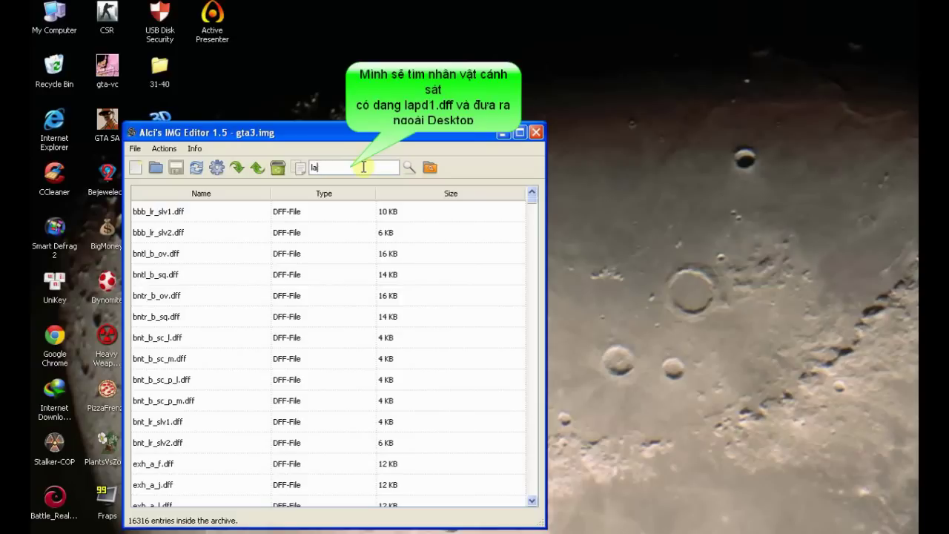
key("Return")
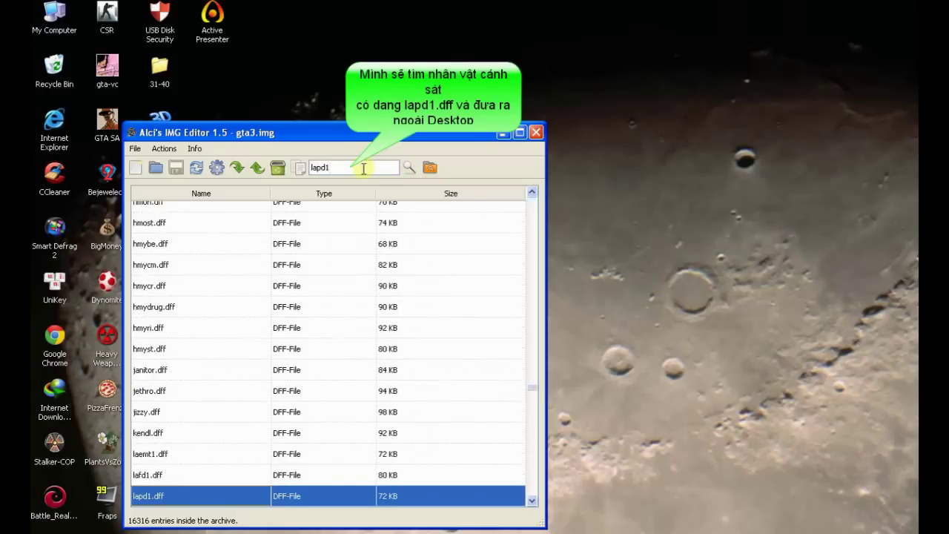
left_click(257, 168)
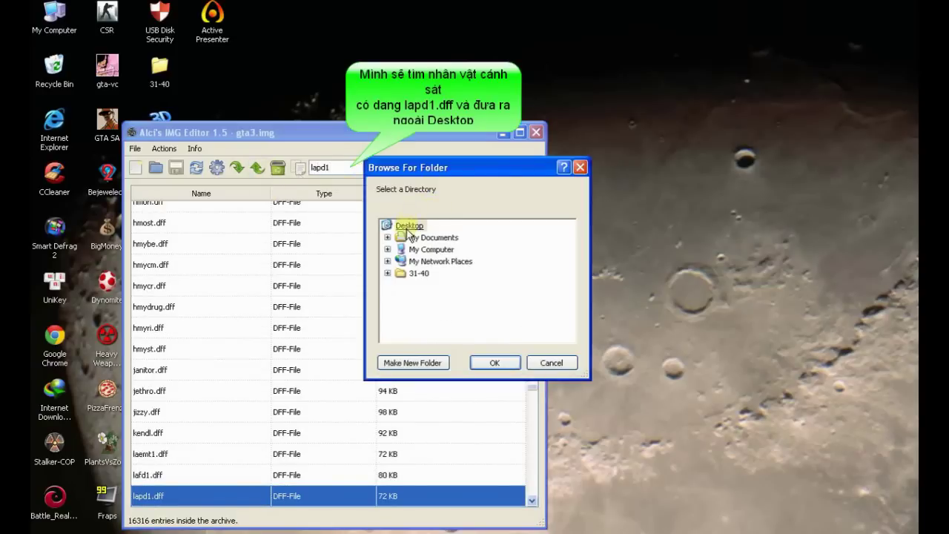
left_click(495, 363)
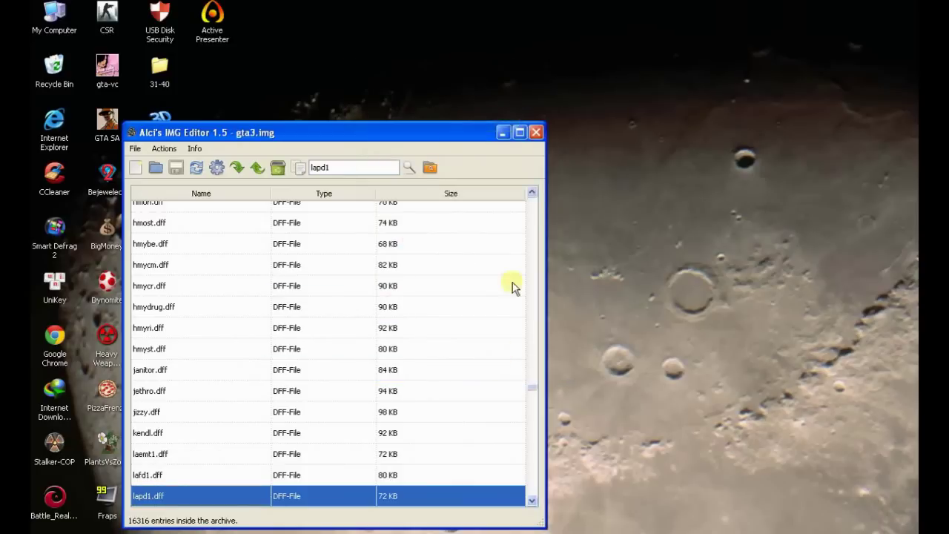
Step: Find parachute.ifp in the archive, export it to the Desktop, and close the archive editor
type("pa")
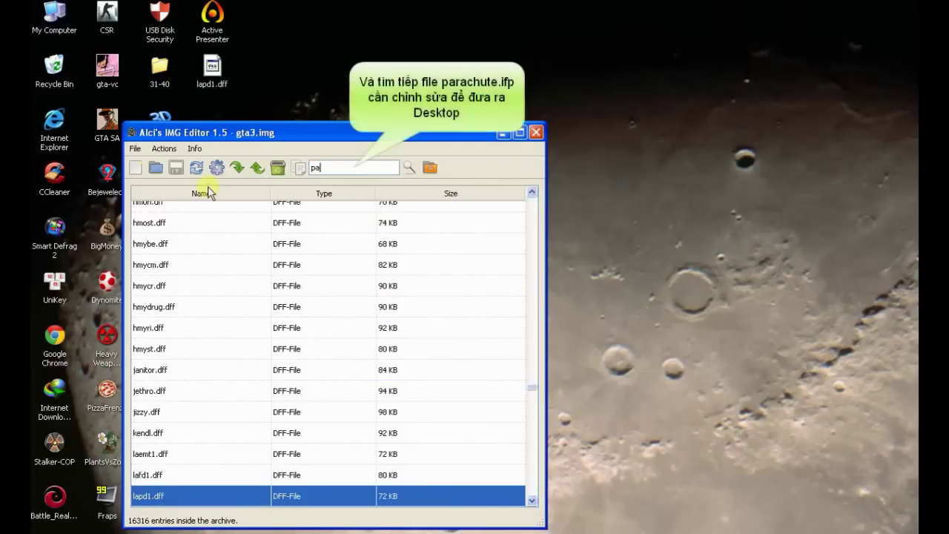
type("rachute")
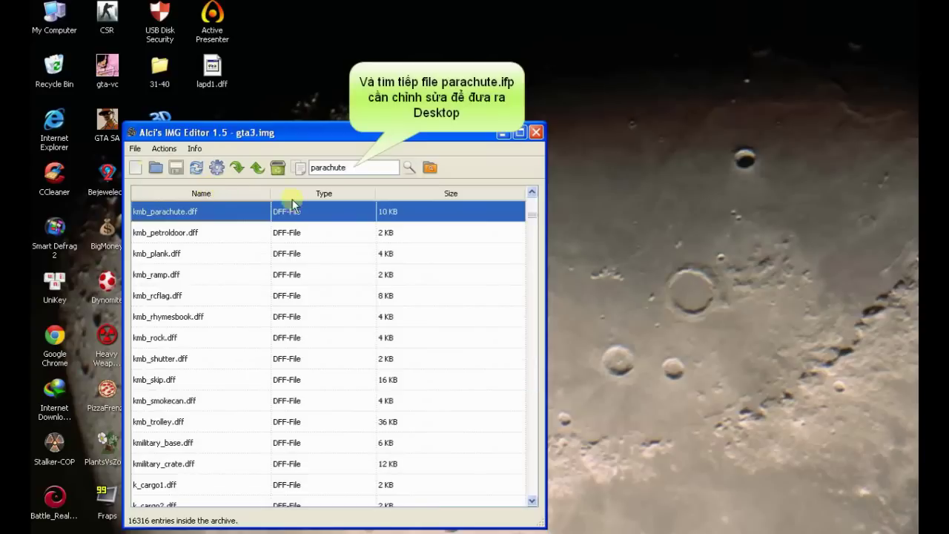
left_click(408, 169)
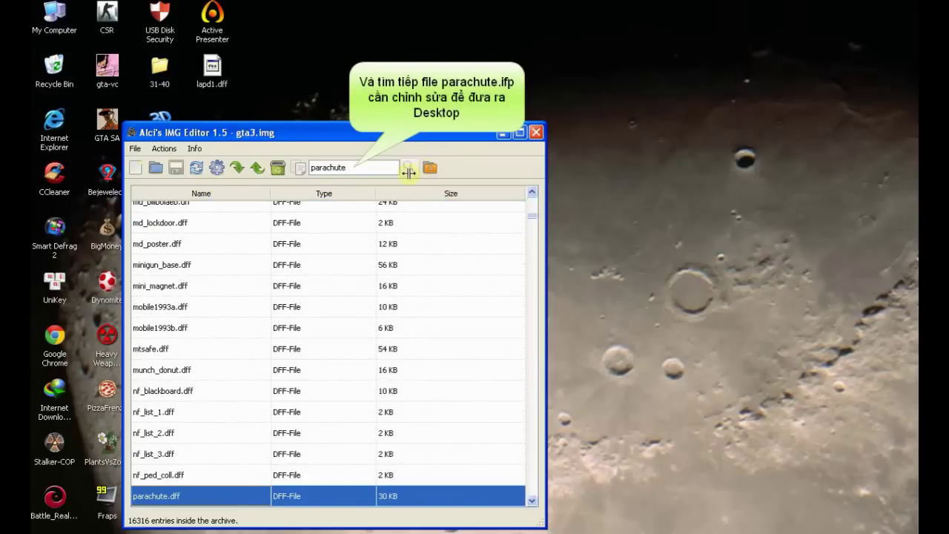
left_click(408, 170)
left_click(256, 169)
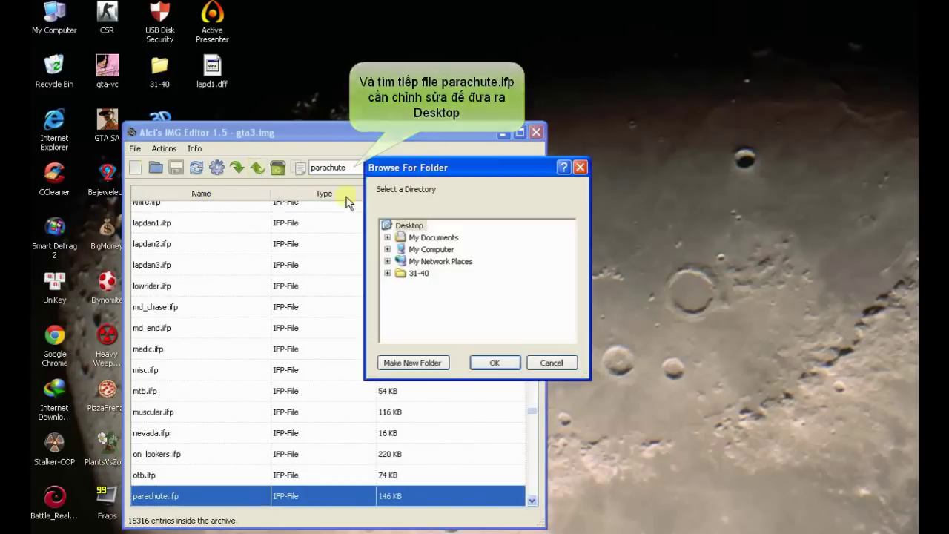
left_click(496, 365)
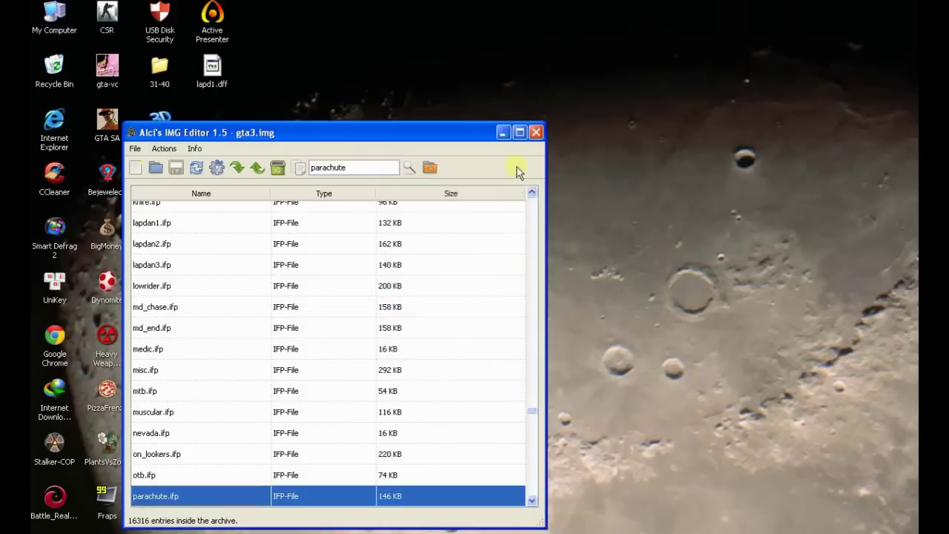
left_click(537, 134)
right_click(394, 155)
left_click(413, 171)
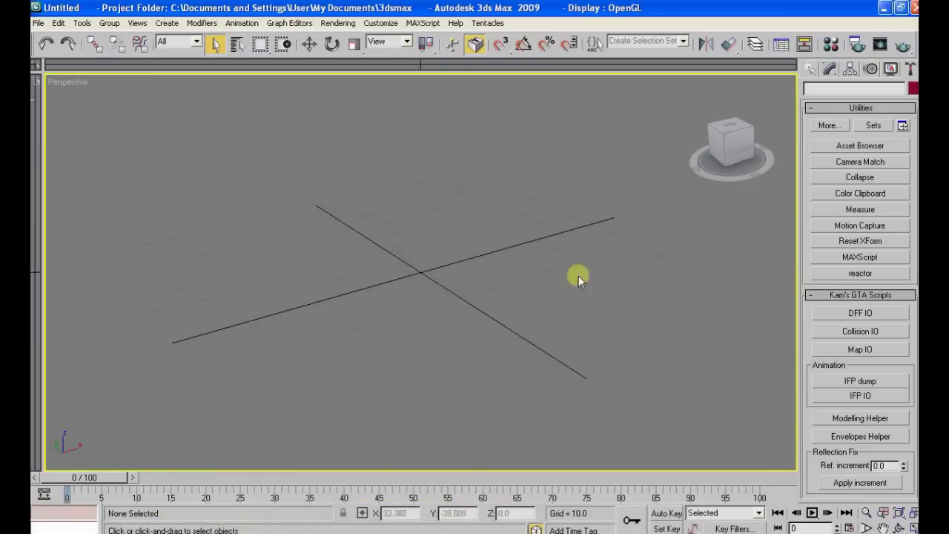
Step: In 3ds Max, start Kam's IFP IO script and import the lapd1.dff character from the Desktop
left_click(863, 396)
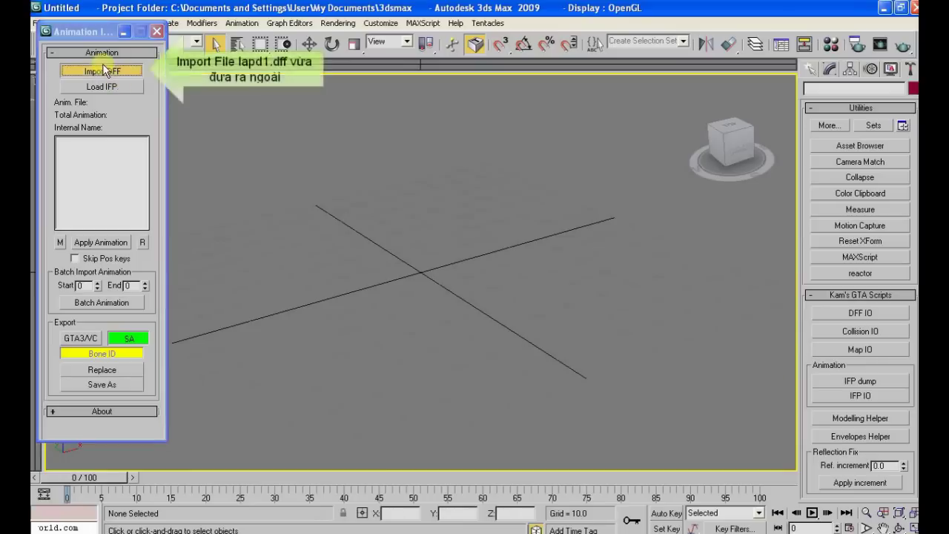
left_click(111, 70)
double_click(65, 154)
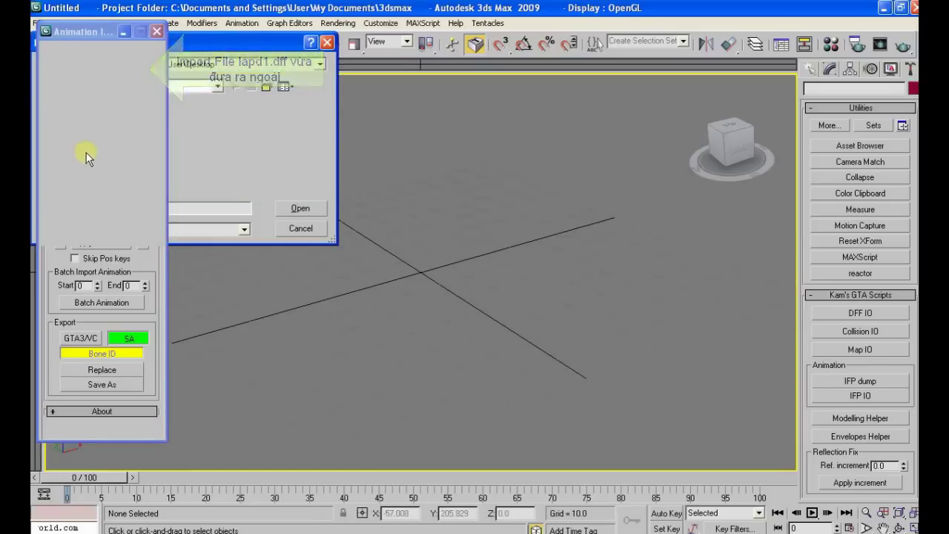
left_click(539, 348)
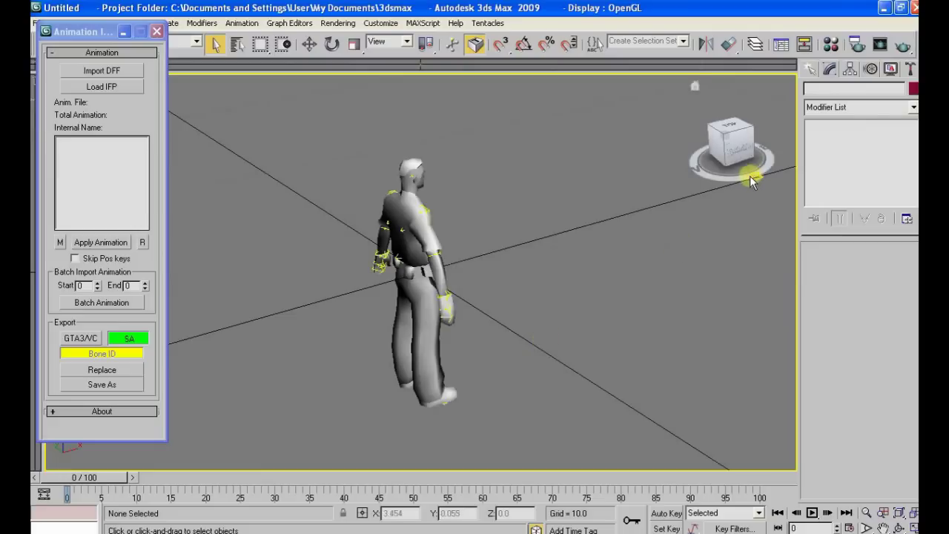
Step: Load parachute.ifp from the Desktop and apply its FALL_skyDive animation to the whole character
middle_click_drag(586, 289, 585, 249, "alt")
left_click(102, 87)
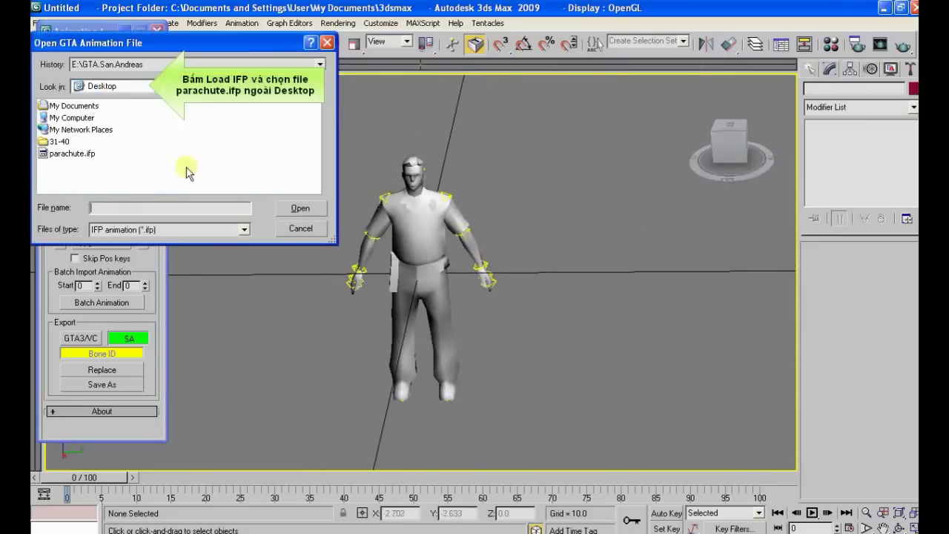
double_click(56, 155)
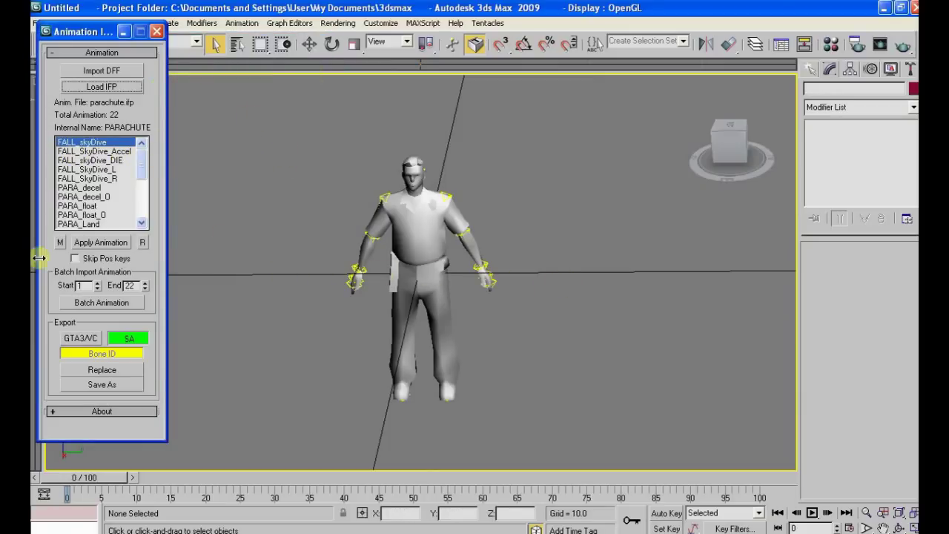
left_click_drag(278, 107, 589, 457)
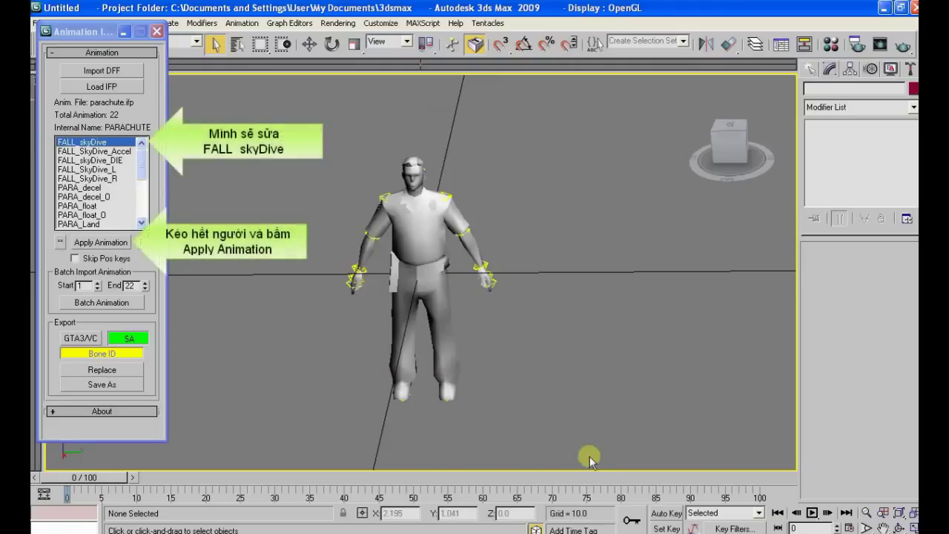
left_click(96, 242)
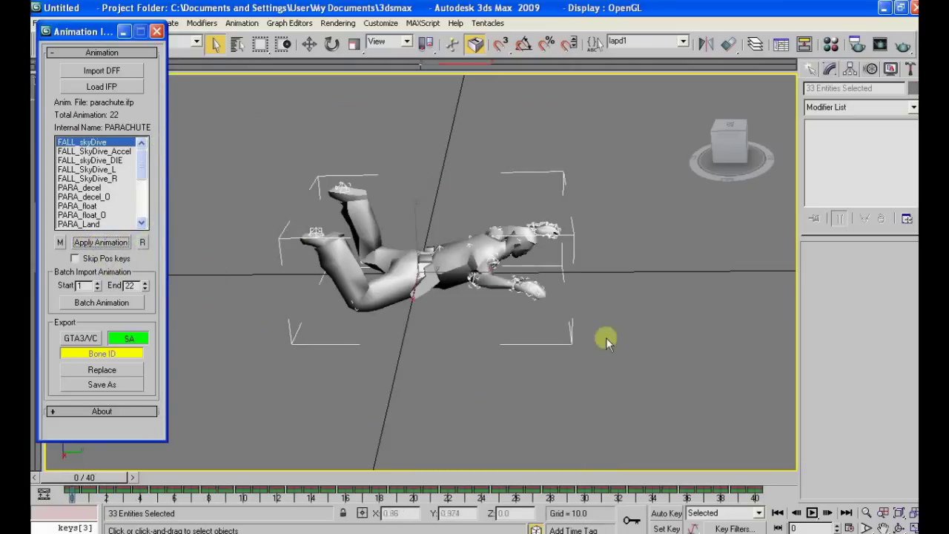
Step: At frame 0, rotate the R ForeArm dummy about -66 degrees around Z so the right arm extends straight sideways
left_click_drag(727, 182, 207, 206)
left_click(733, 168)
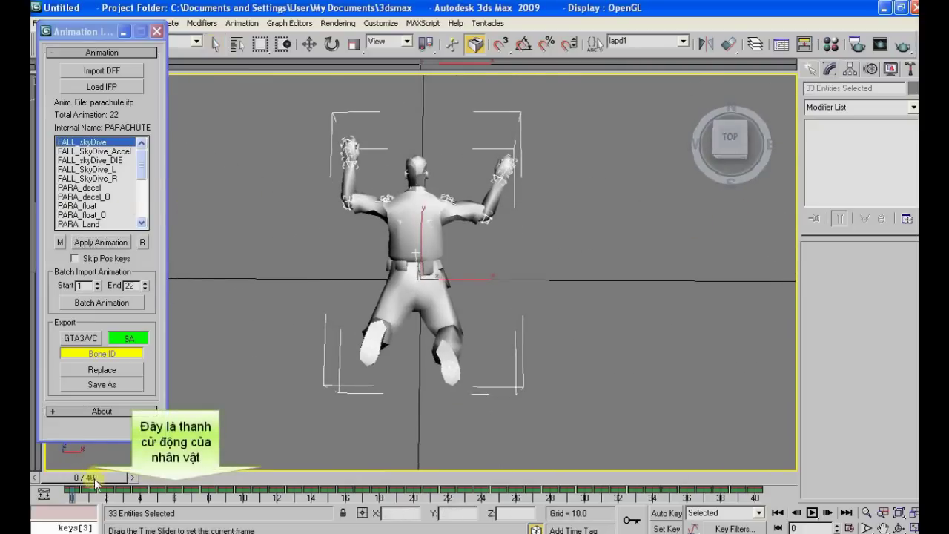
left_click_drag(95, 483, 65, 487)
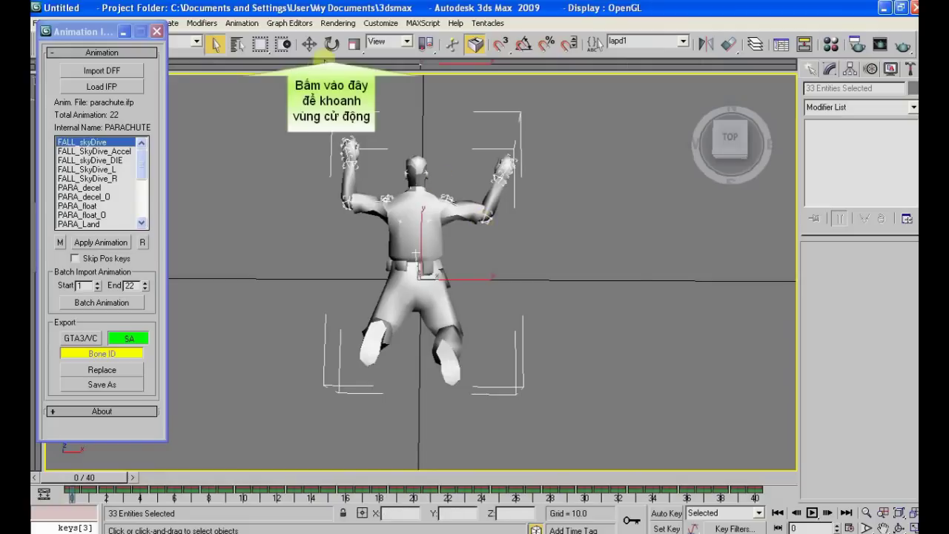
left_click(334, 47)
left_click(487, 217)
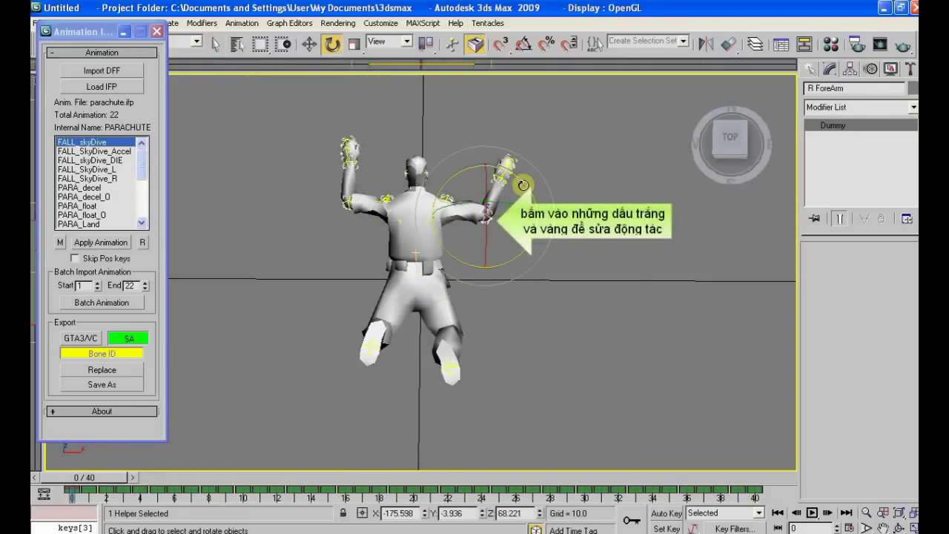
left_click_drag(524, 185, 574, 272)
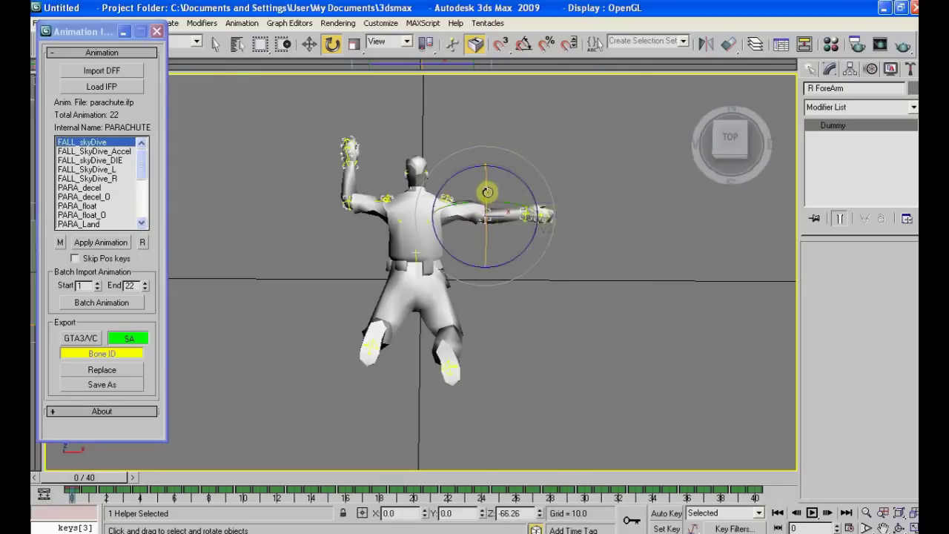
Step: Rotate the L ForeArm dummy about 93 degrees around Z so the left arm extends straight sideways, and clear the selection
left_click(345, 206)
left_click_drag(307, 169, 254, 292)
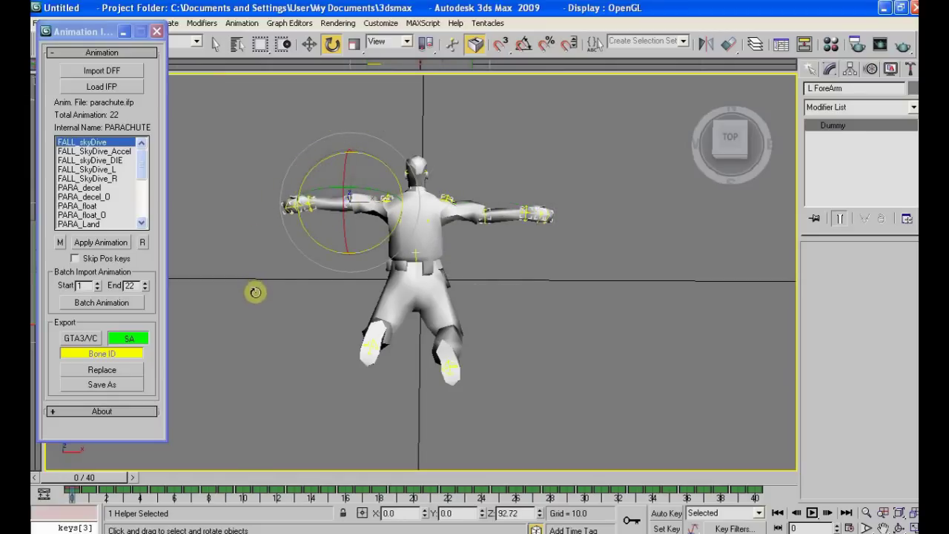
left_click_drag(343, 173, 345, 157)
left_click(557, 295)
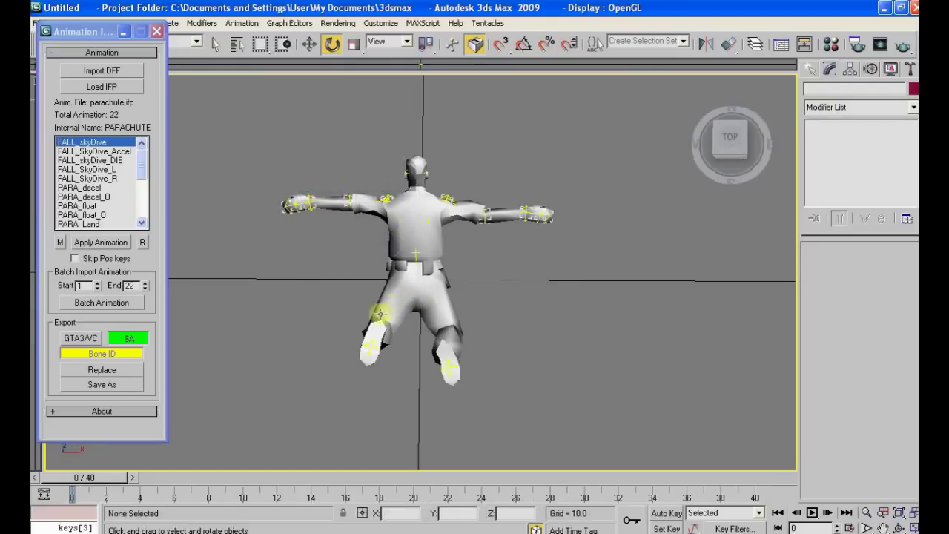
Step: Rotate the L Calf dummy about 90 degrees around X to straighten the left leg backwards
left_click_drag(690, 152, 739, 111)
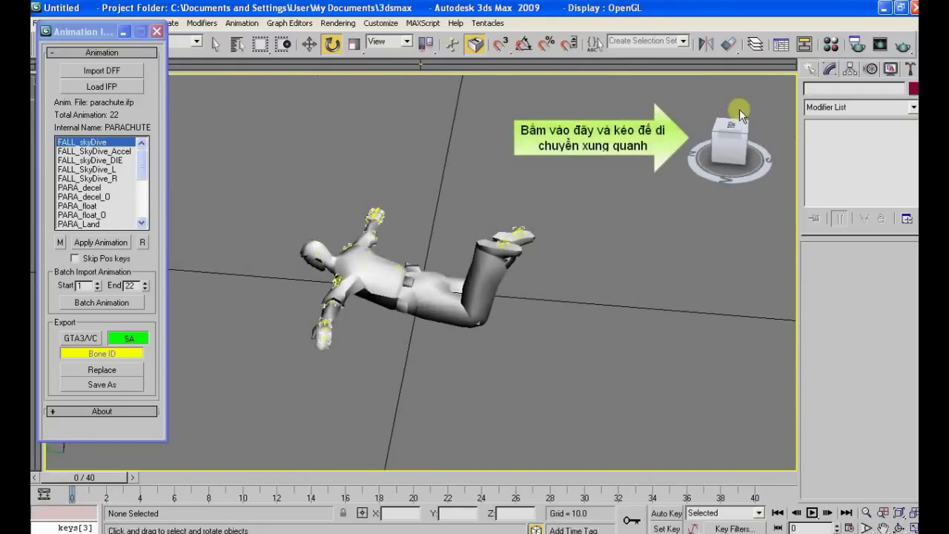
left_click(475, 322)
left_click_drag(505, 284, 588, 378)
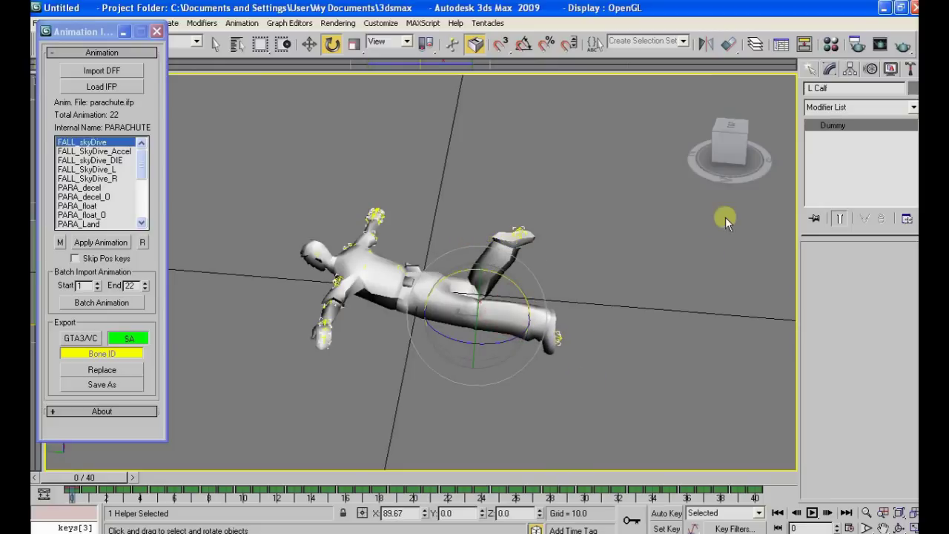
Step: Straighten the right leg by rotating the R Calf dummy about 78 degrees around X, and correct it by about -12 degrees
left_click_drag(714, 168, 275, 204)
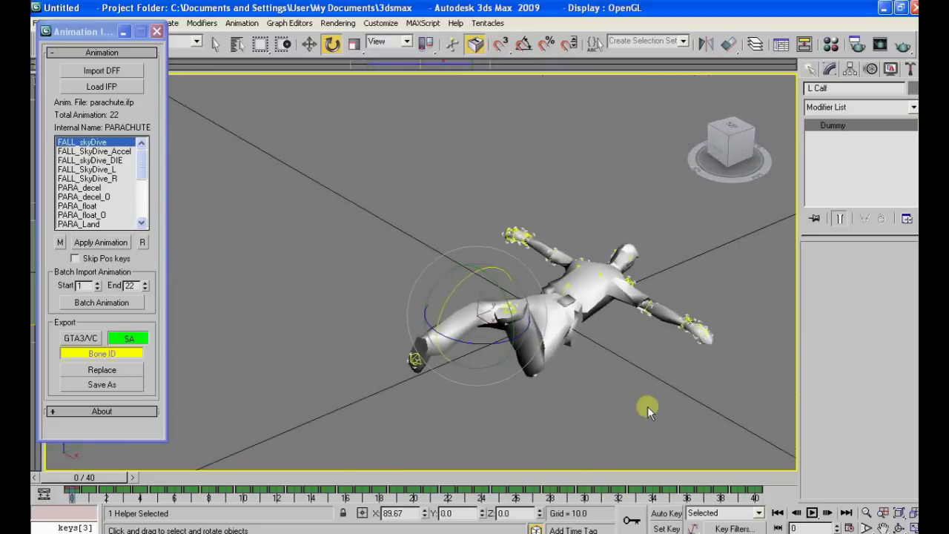
left_click(541, 375)
left_click(536, 375)
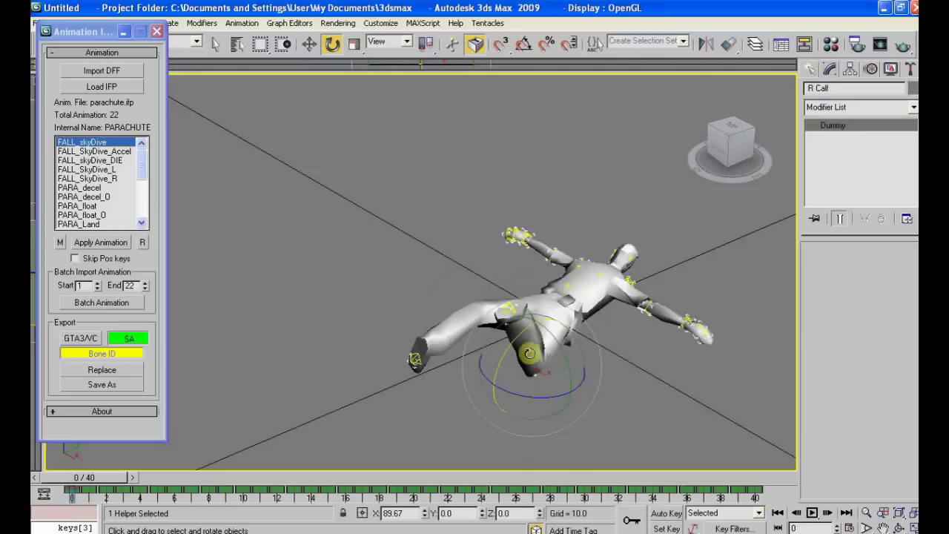
left_click_drag(515, 337, 446, 423)
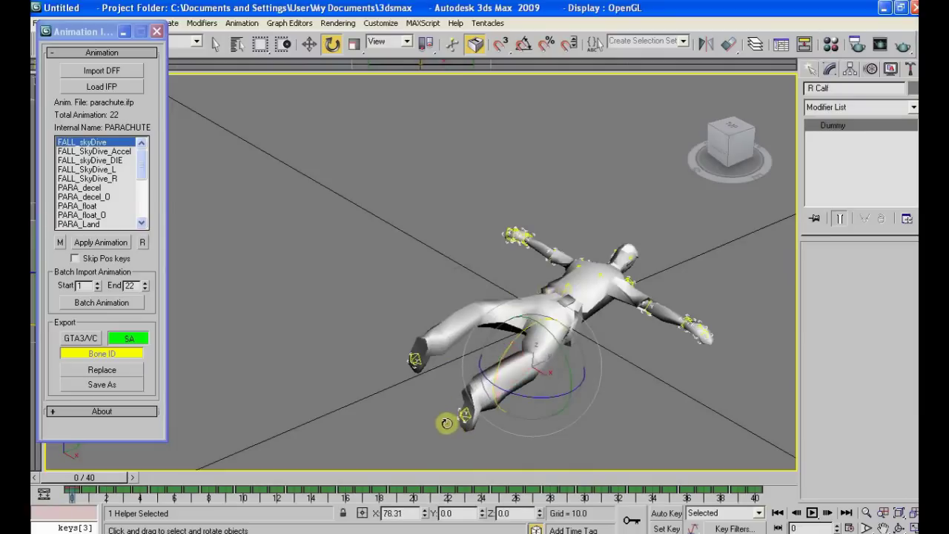
left_click(692, 175)
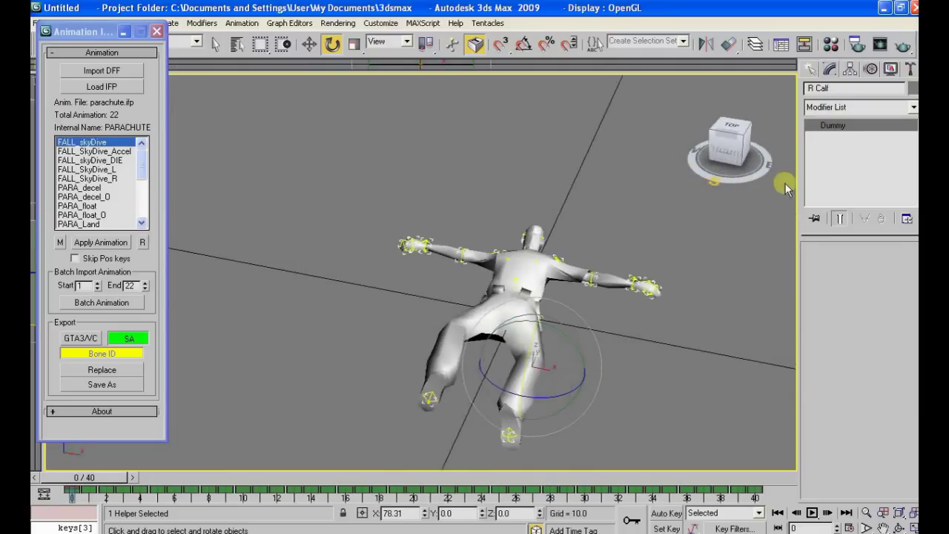
left_click_drag(544, 344, 545, 328)
Step: Adjust the L Calf dummy's rotation and swing it about -40 degrees around Z so the left lower leg spreads outward
left_click(736, 159)
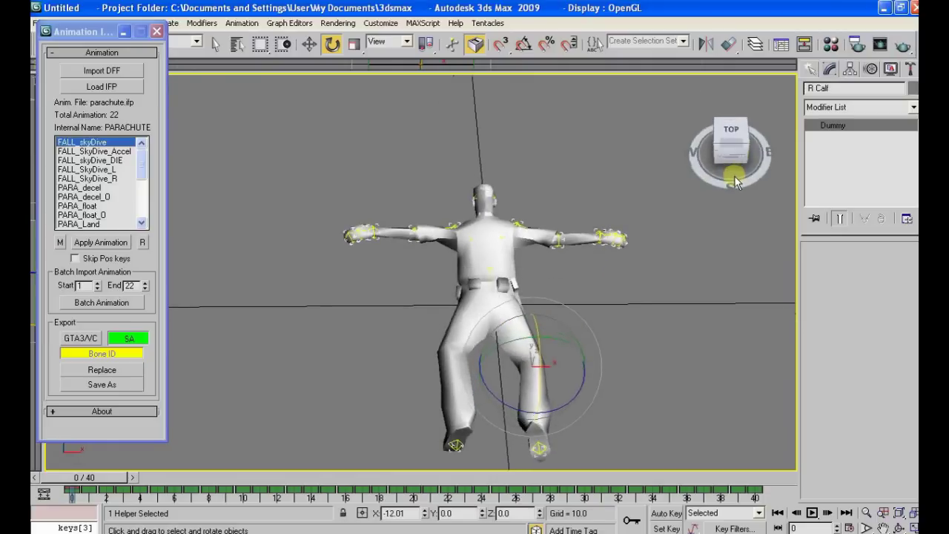
left_click(449, 352)
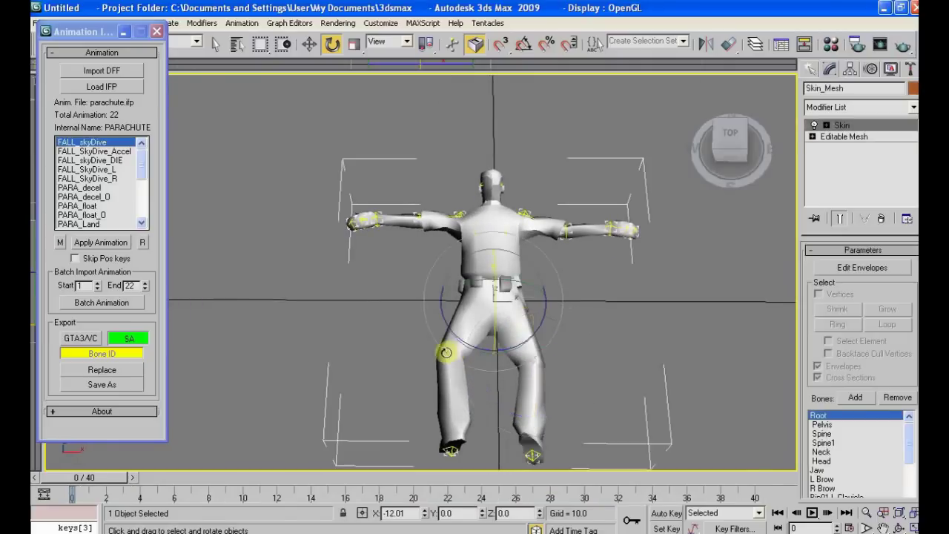
left_click(443, 359)
left_click(445, 360)
left_click(443, 360)
left_click_drag(422, 347, 569, 347)
left_click_drag(395, 324, 393, 356)
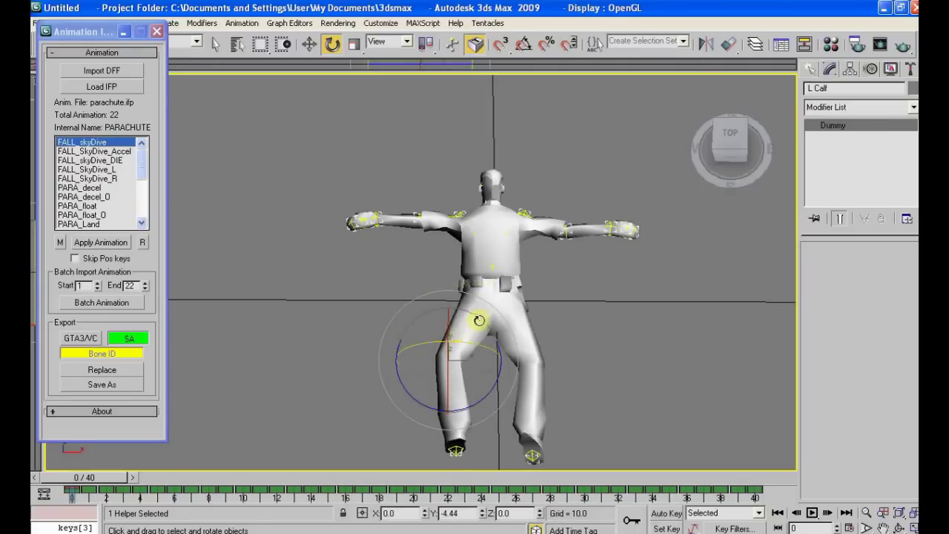
mouse_move(479, 321)
left_mouse_down()
mouse_move(494, 331)
mouse_move(489, 359)
mouse_move(485, 317)
mouse_move(480, 326)
mouse_move(493, 326)
mouse_move(474, 326)
mouse_move(485, 328)
left_mouse_up()
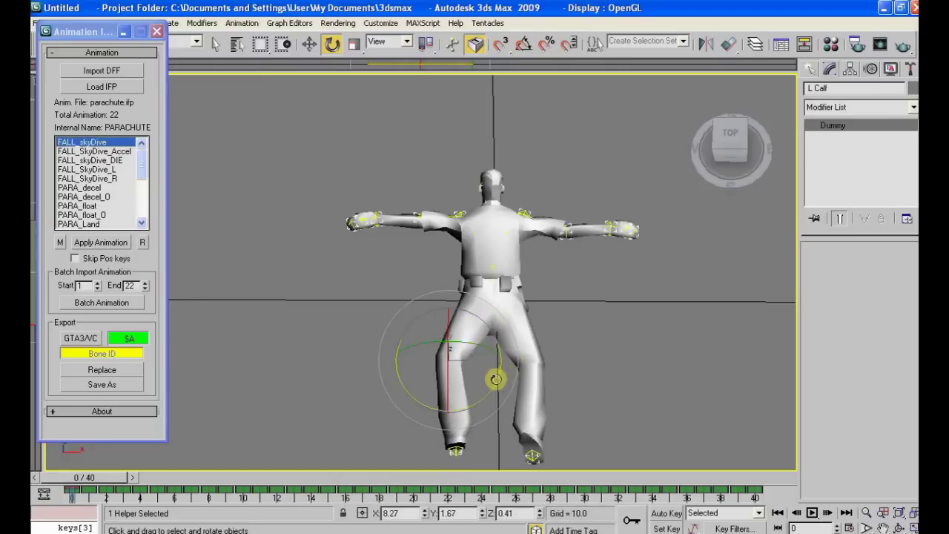
left_click_drag(496, 381, 440, 415)
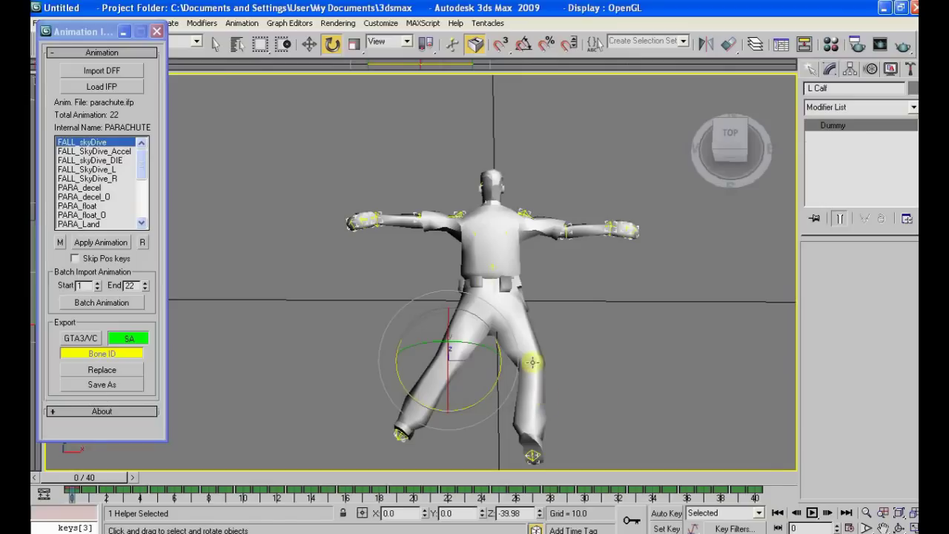
Step: Rotate the R Calf dummy about 18 degrees around Y, 17 around Z and 18 around X to spread the right lower leg outward
left_click(533, 362)
left_click(537, 364)
mouse_move(482, 359)
left_mouse_down()
mouse_move(477, 378)
mouse_move(491, 358)
left_mouse_up()
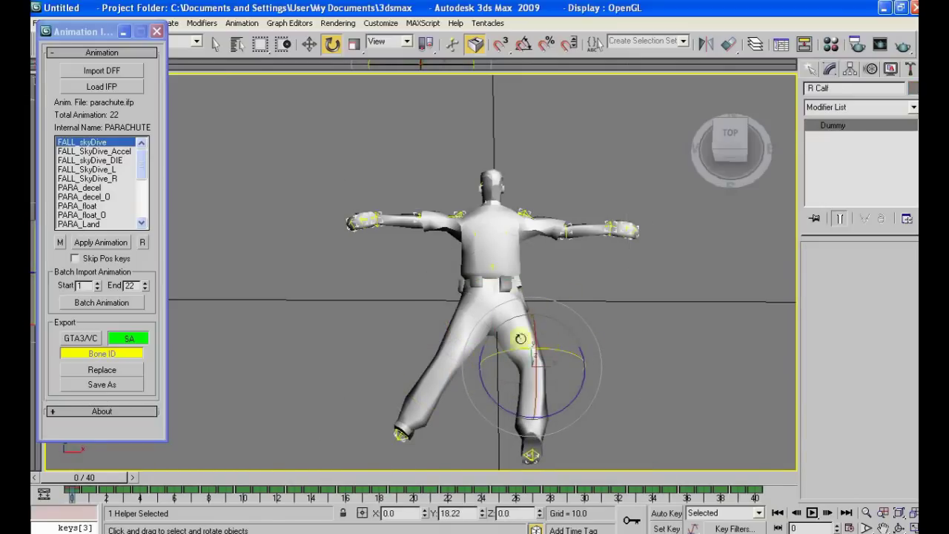
mouse_move(536, 326)
left_mouse_down()
mouse_move(536, 336)
mouse_move(537, 322)
left_mouse_up()
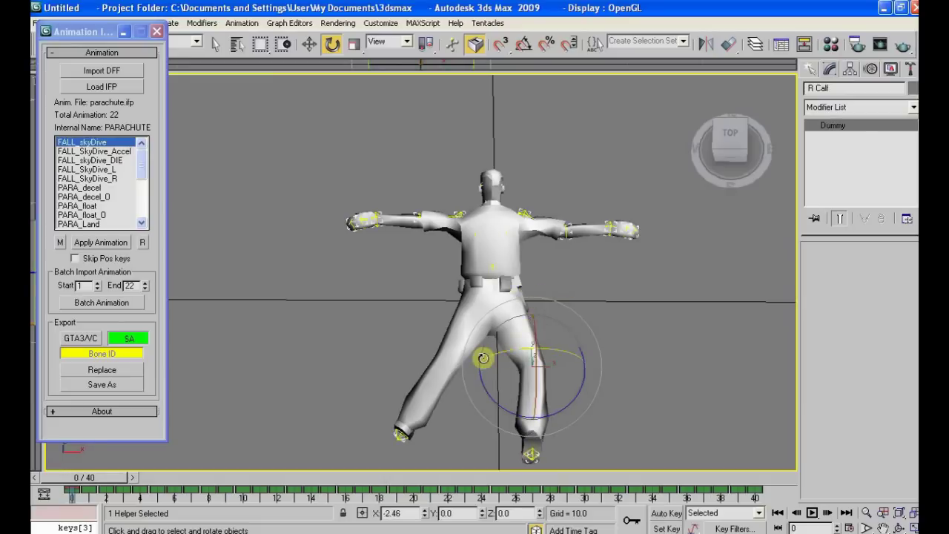
mouse_move(488, 359)
left_mouse_down()
mouse_move(475, 361)
mouse_move(488, 355)
left_mouse_up()
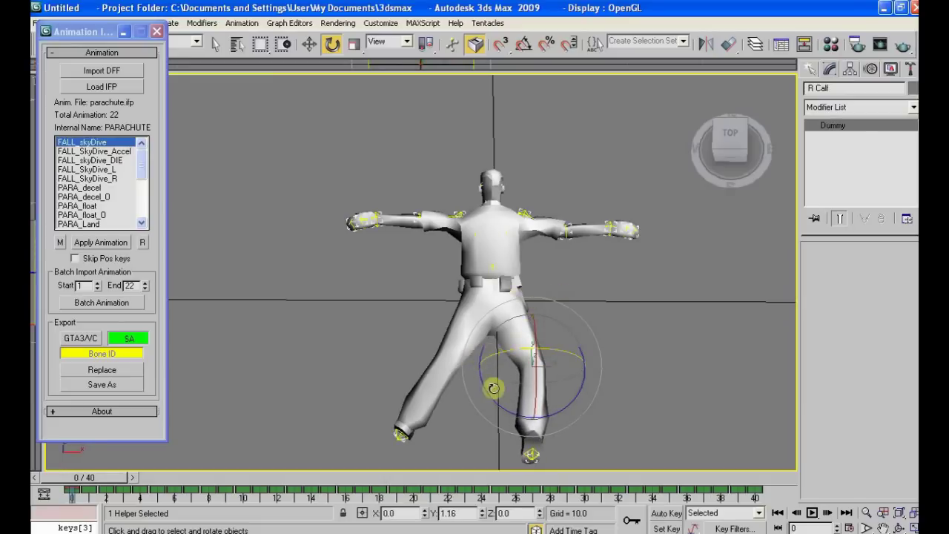
left_click_drag(489, 391, 505, 409)
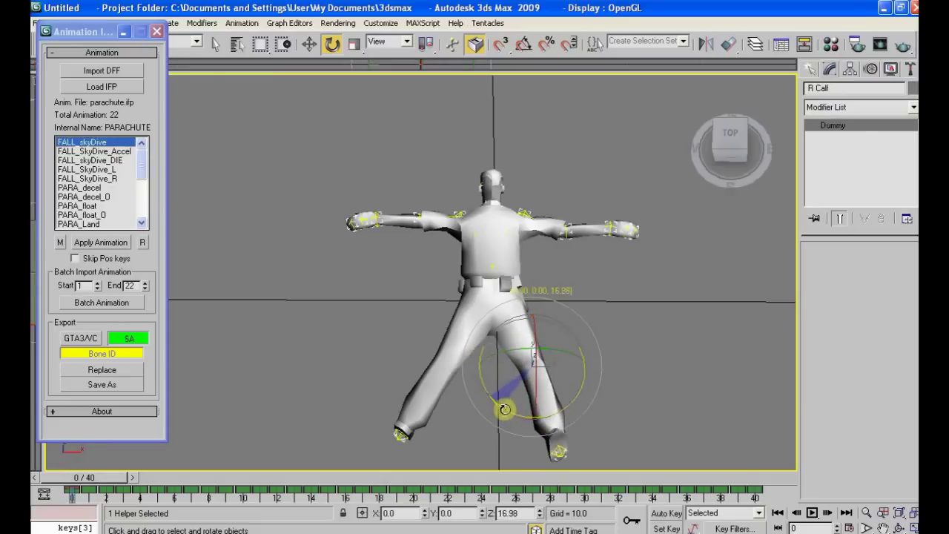
left_click_drag(528, 374, 535, 392)
Step: Rotate the R Thigh dummy about -6 degrees around X to adjust the right leg's pitch
left_click_drag(727, 184, 771, 108)
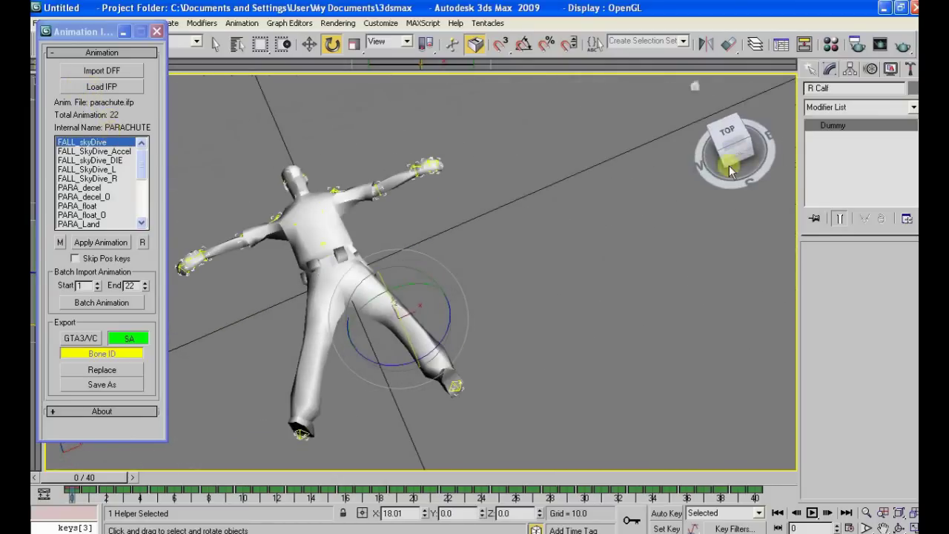
left_click(354, 274)
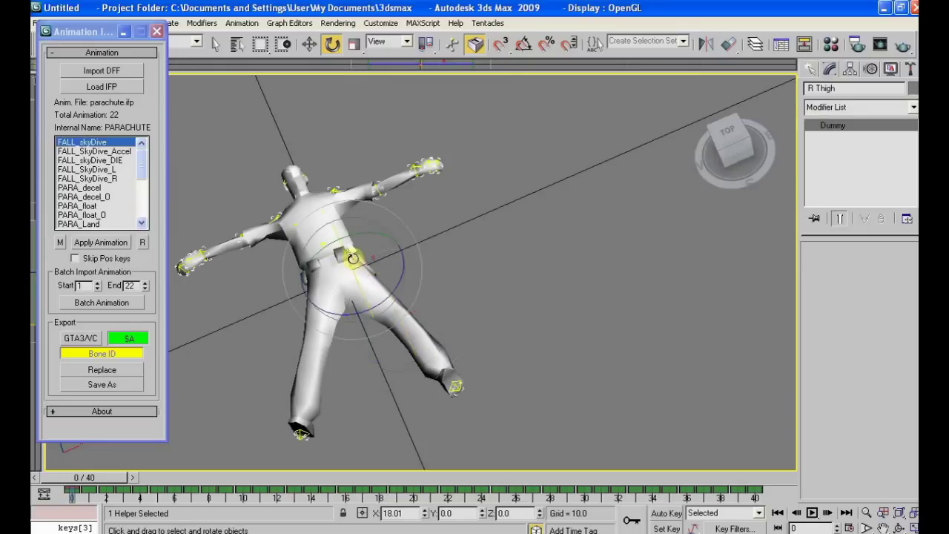
left_click_drag(349, 261, 347, 254)
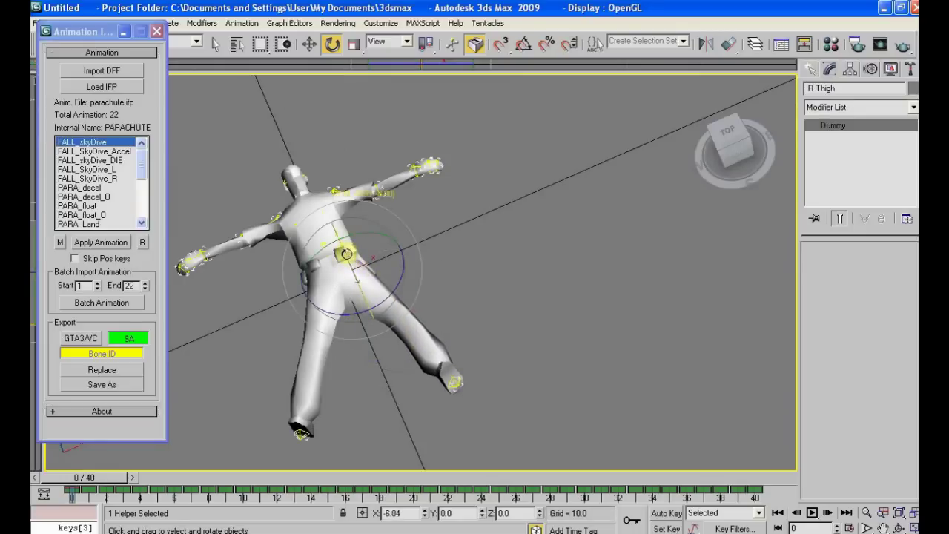
mouse_move(702, 172)
left_mouse_down()
mouse_move(575, 175)
mouse_move(692, 181)
left_mouse_up()
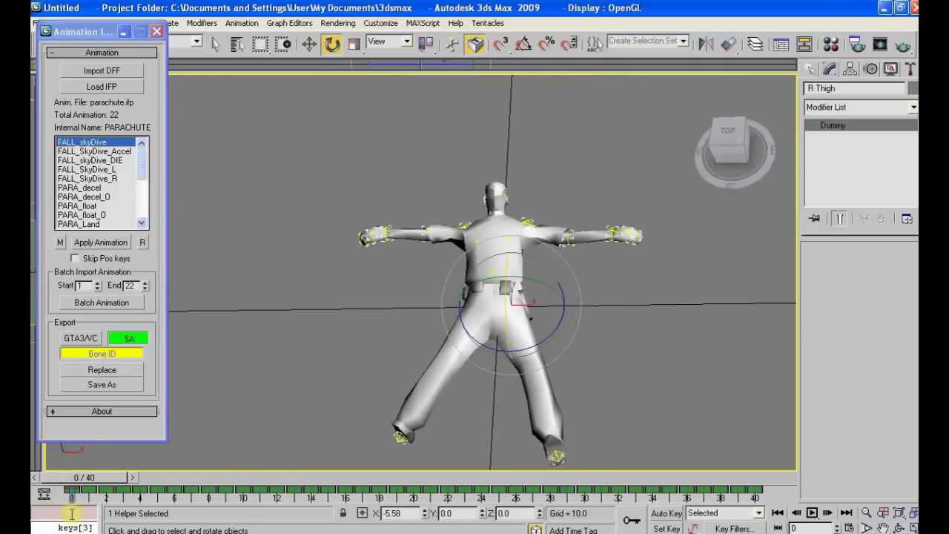
Step: Select the whole character at frame 0 and replace the FALL_skyDive animation in parachute.ifp with the new pose
mouse_move(75, 480)
left_mouse_down()
mouse_move(751, 486)
mouse_move(74, 480)
left_mouse_up()
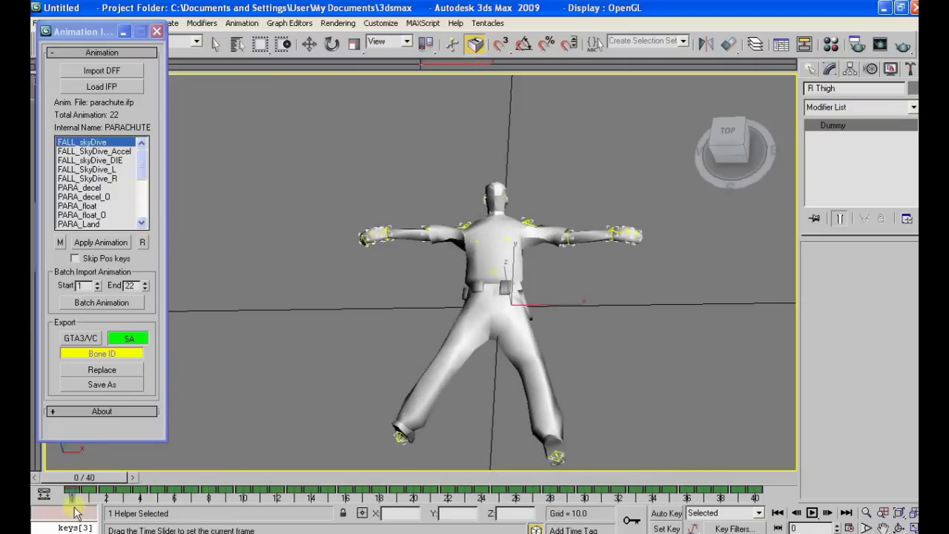
key("e")
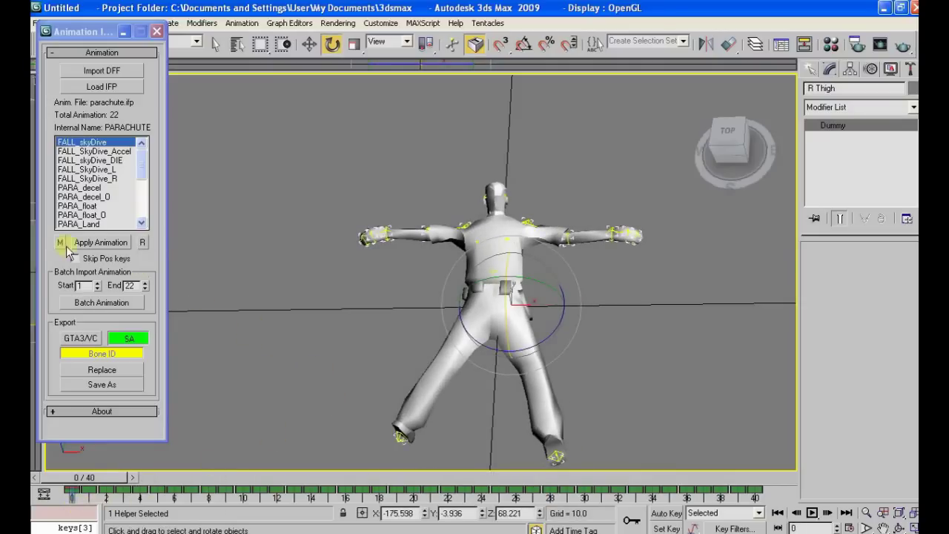
left_click_drag(302, 121, 675, 468)
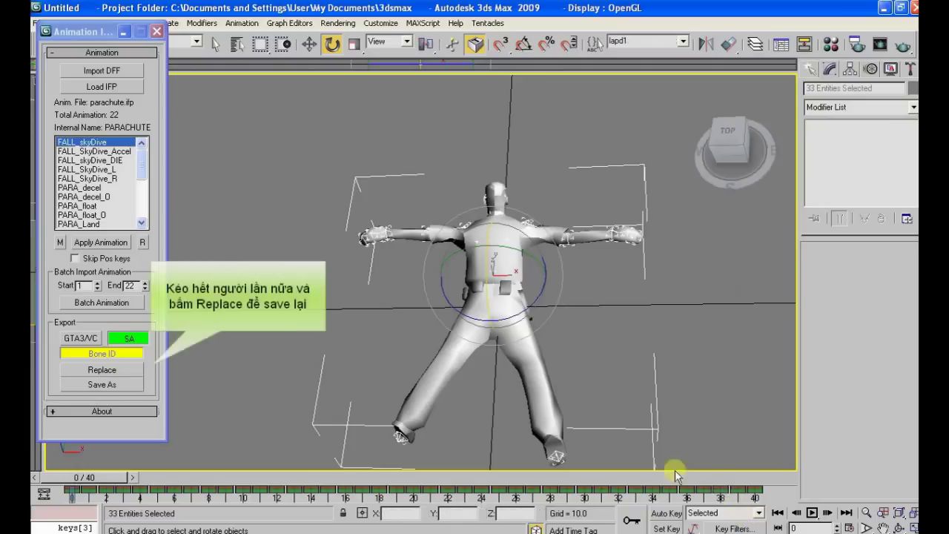
left_click(120, 371)
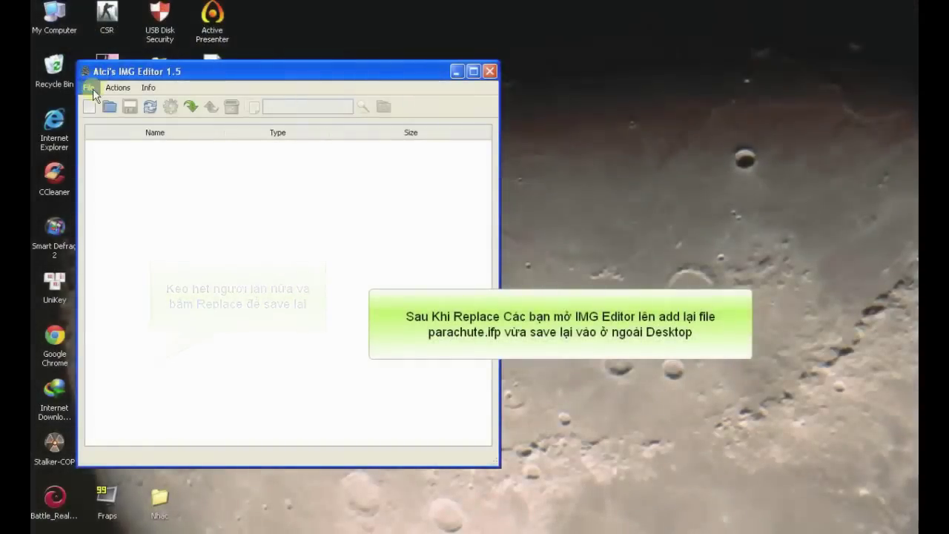
Step: Switch to Alci's IMG Editor and open the gta3.img archive from the models folder
left_click(88, 85)
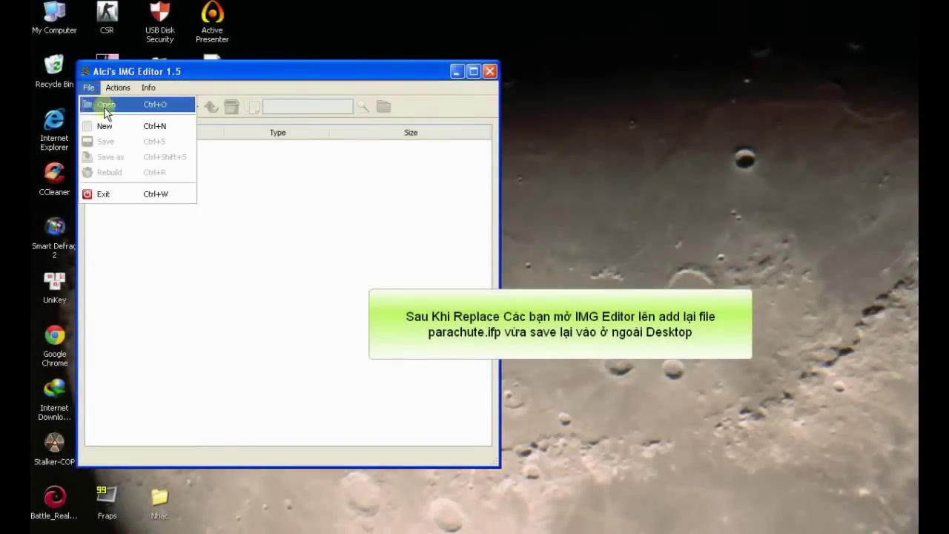
left_click(99, 99)
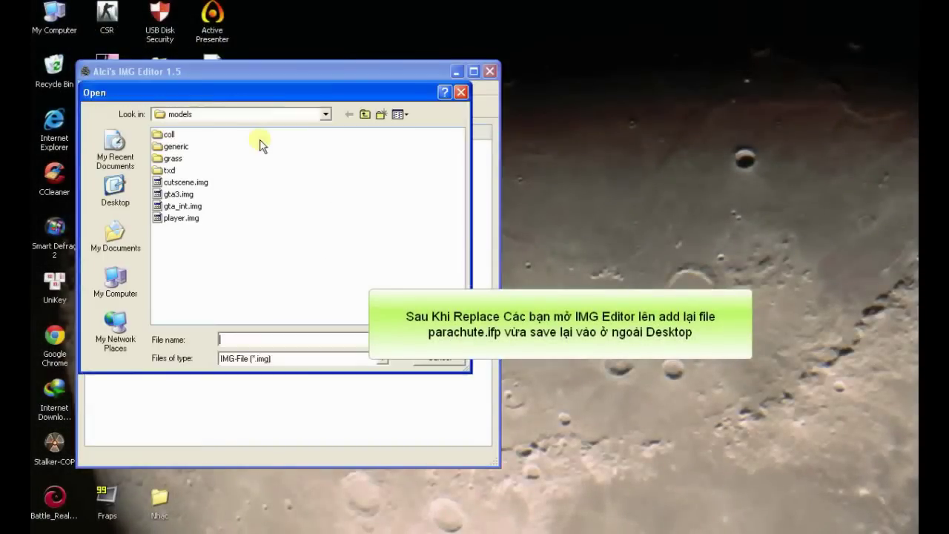
double_click(167, 196)
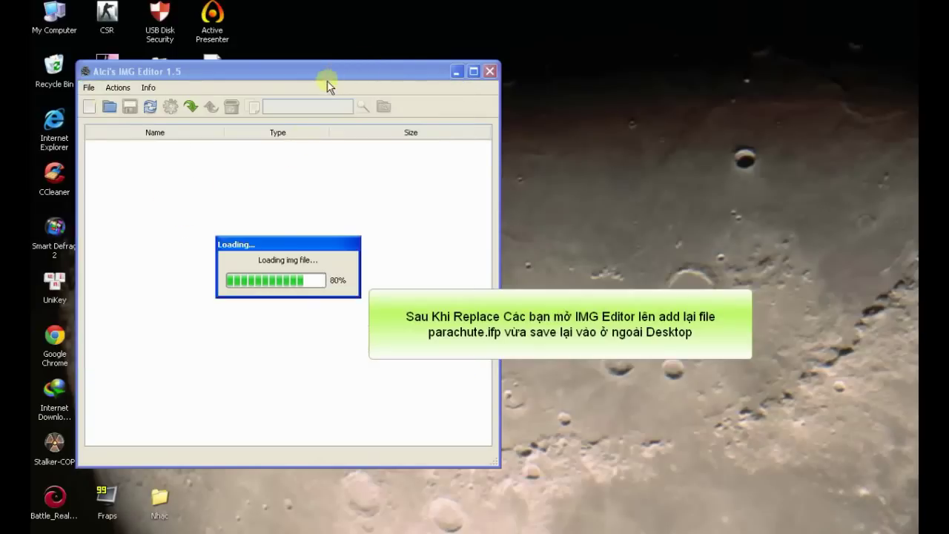
left_click_drag(316, 66, 422, 75)
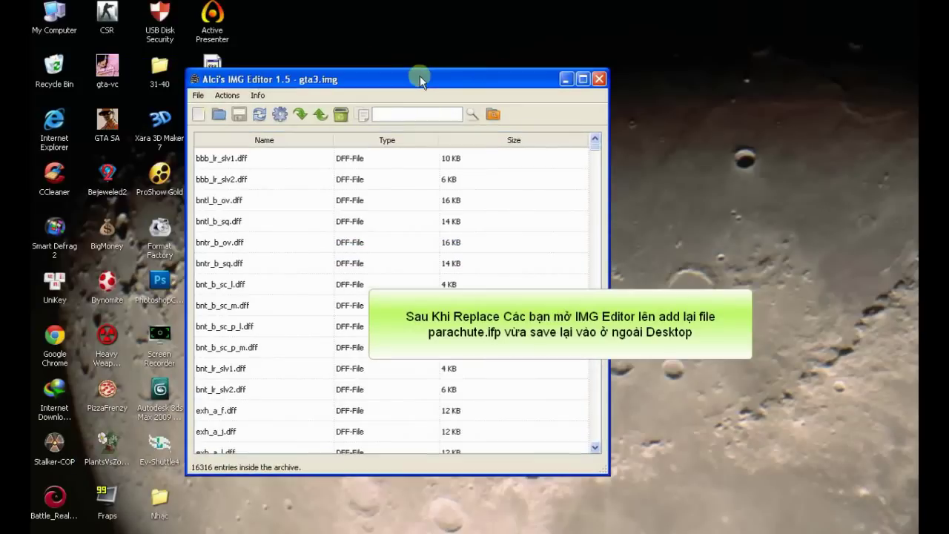
Step: Import parachute.ifp from the Desktop into the gta3.img archive, save the archive and close the editor
left_click(303, 111)
left_click(116, 193)
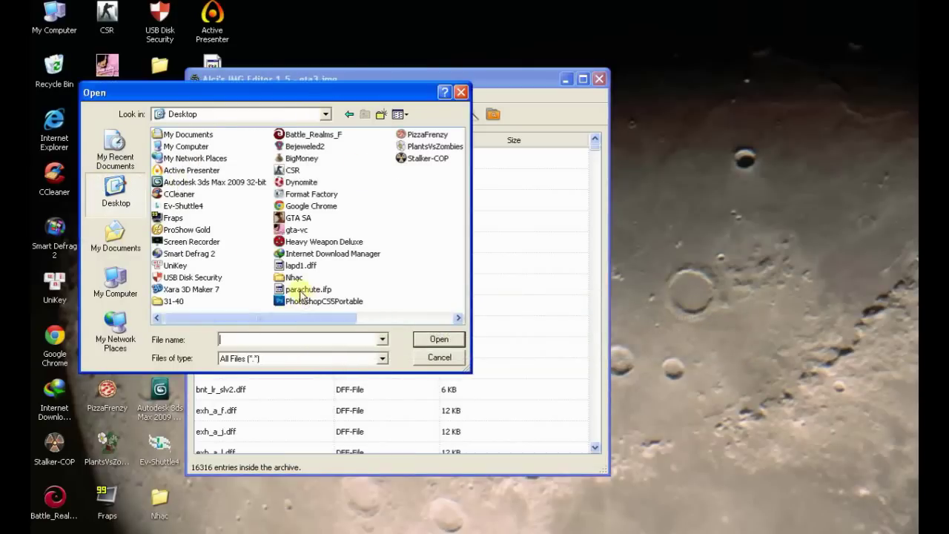
left_click(433, 336)
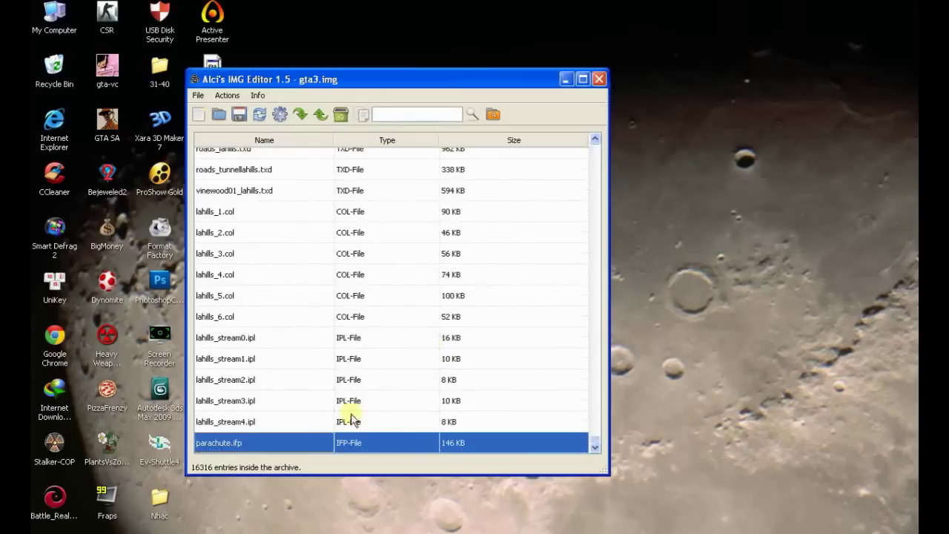
left_click(243, 118)
left_click(604, 80)
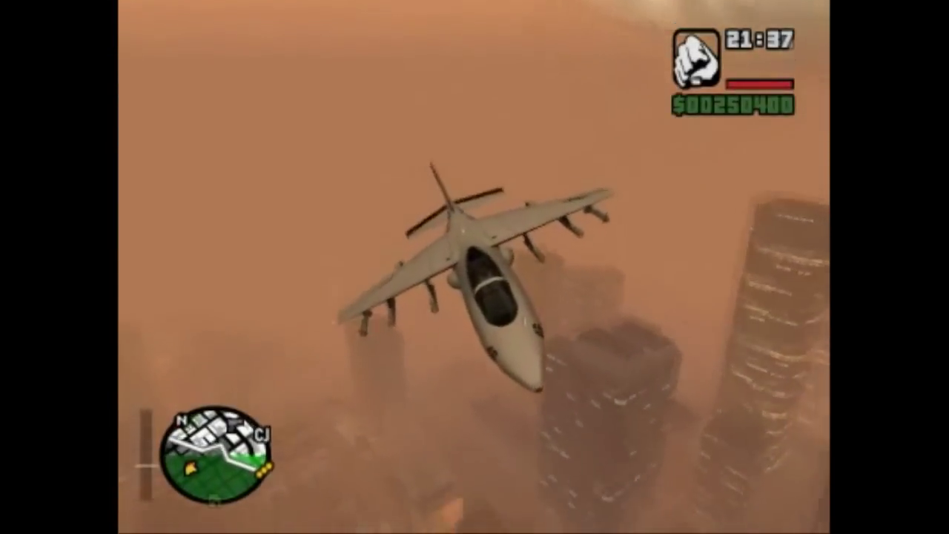
key("v")
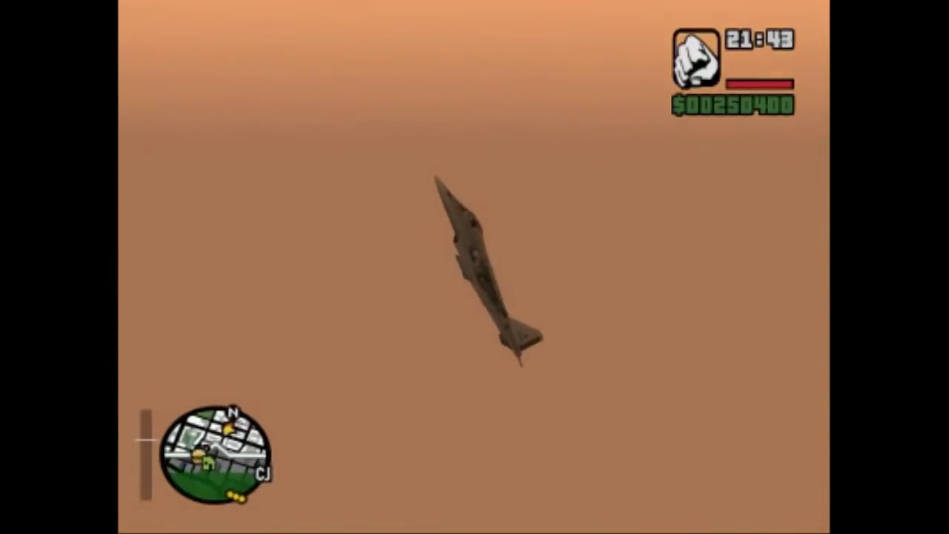
key("f")
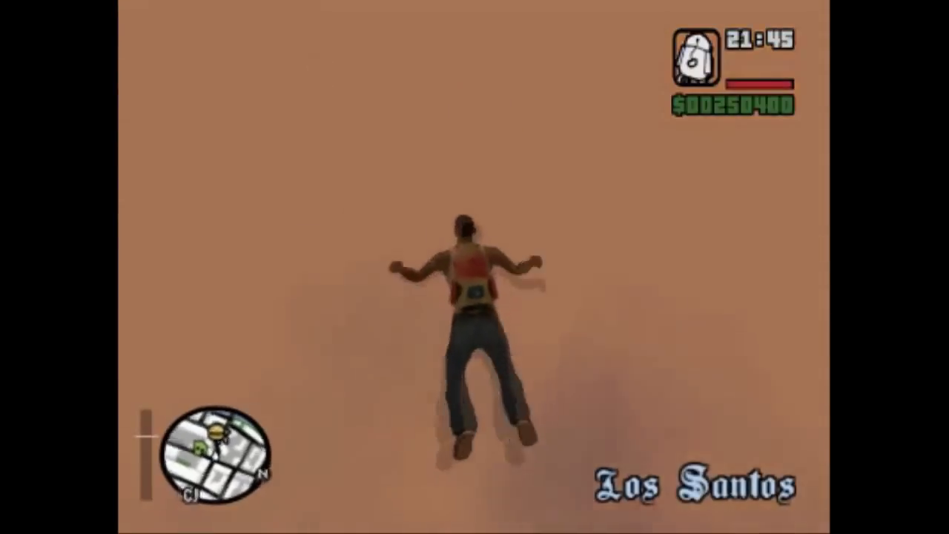